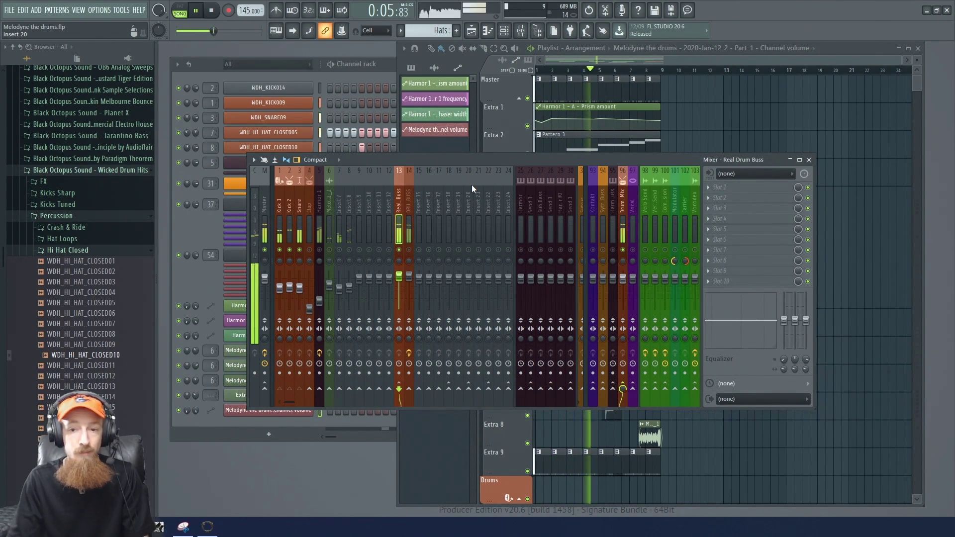
Step: Switch on mixer inserts 7 and 8 and play the beat from the start to audition the unprocessed drums
{"action": "key", "text": "space"}
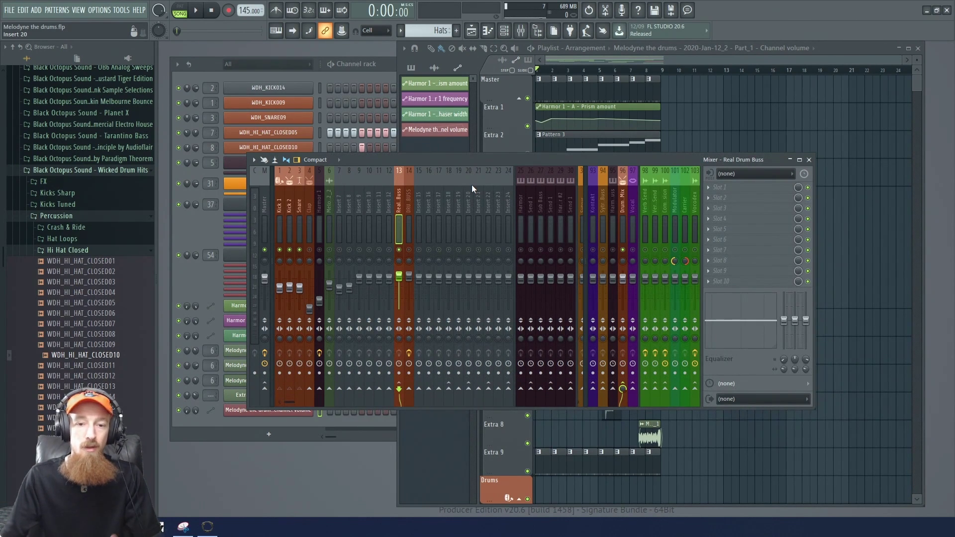
{"action": "left_click", "coordinate": [339, 250]}
{"action": "left_click", "coordinate": [349, 250]}
{"action": "key", "text": "space"}
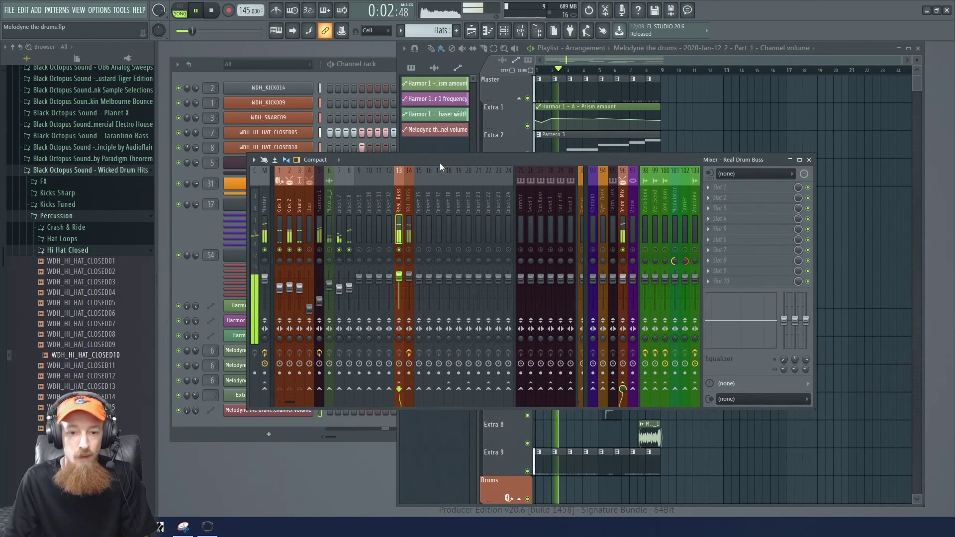
{"action": "key", "text": "space"}
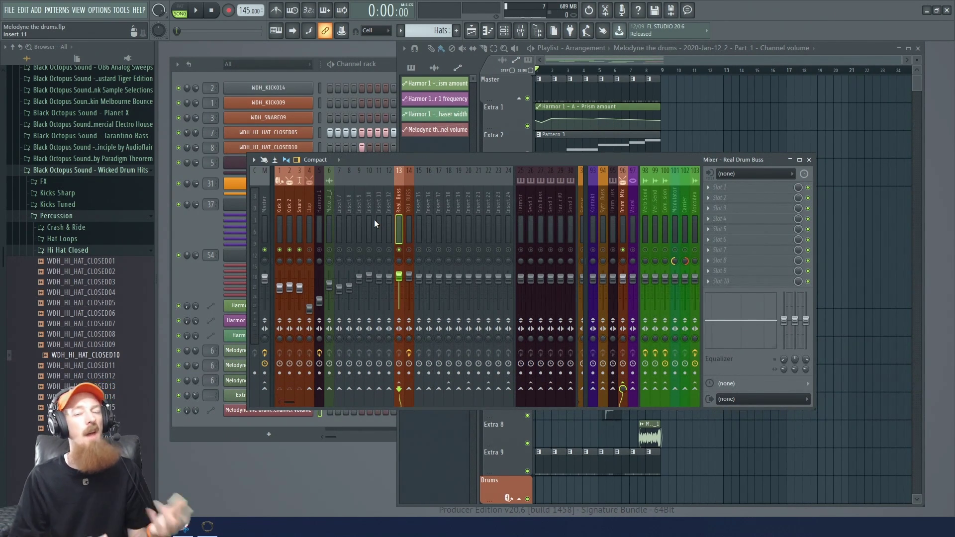
Step: Open Melodyne on the DRUM BUSS mixer track and play the pitch-edited drum pattern through
{"action": "left_click", "coordinate": [410, 205]}
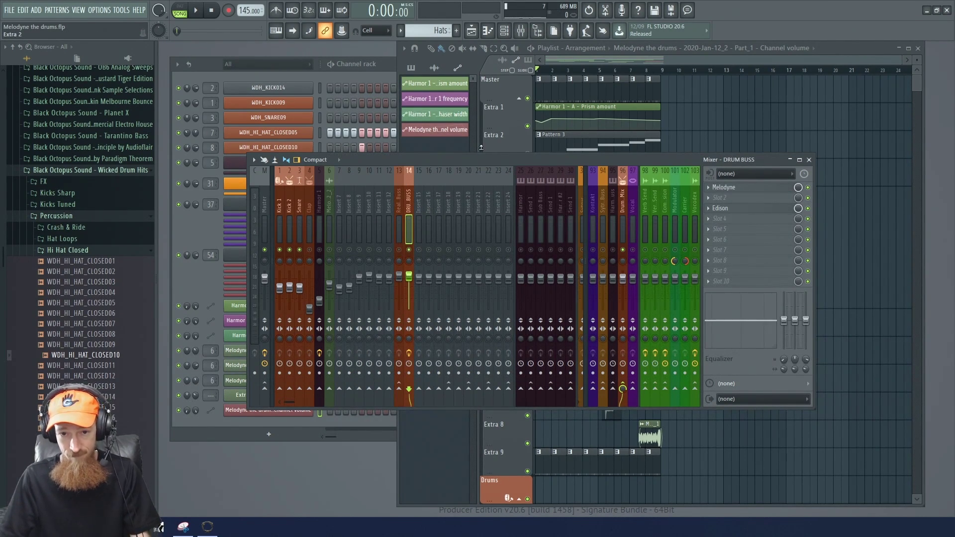
{"action": "left_click", "coordinate": [748, 188]}
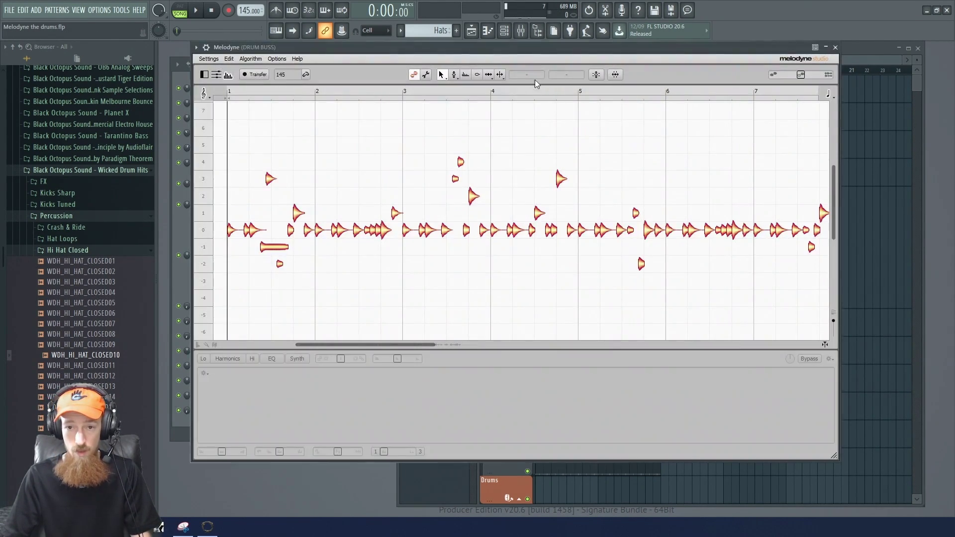
{"action": "left_click_drag", "start_coordinate": [547, 48], "coordinate": [554, 98]}
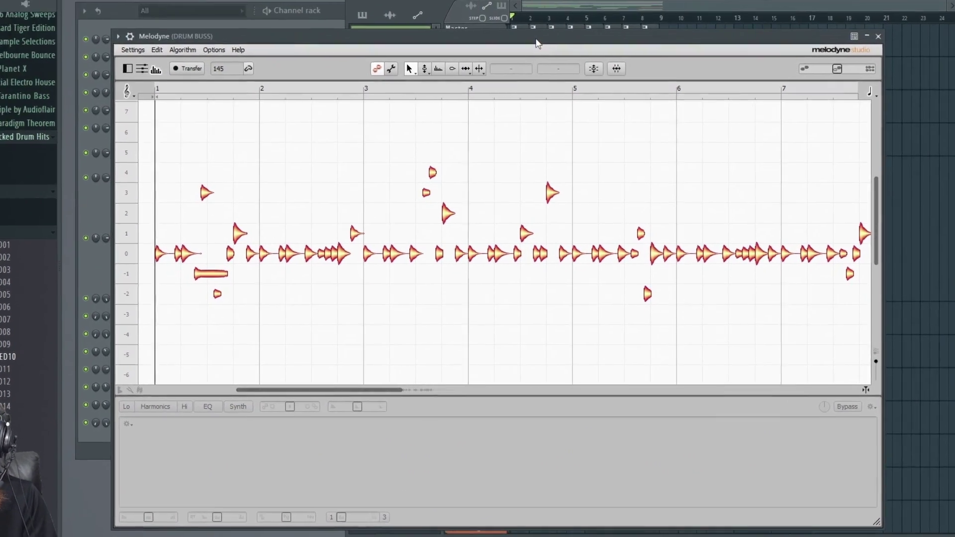
{"action": "key", "text": "space"}
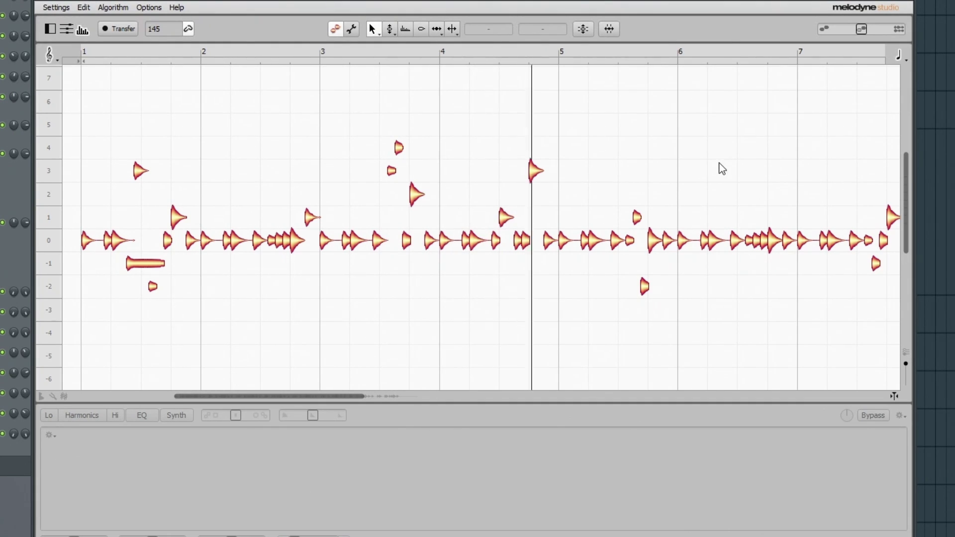
{"action": "left_click_drag", "start_coordinate": [718, 138], "coordinate": [465, 166]}
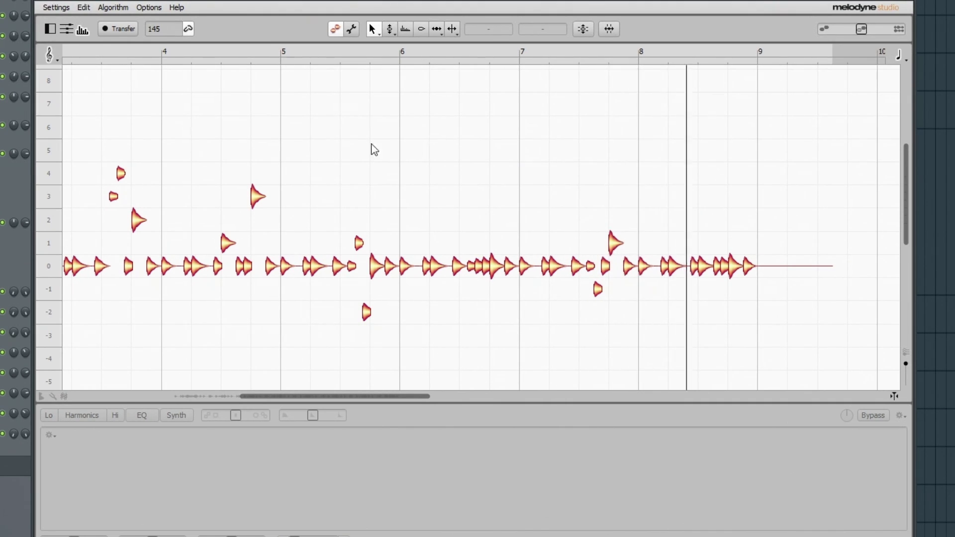
{"action": "key", "text": "space"}
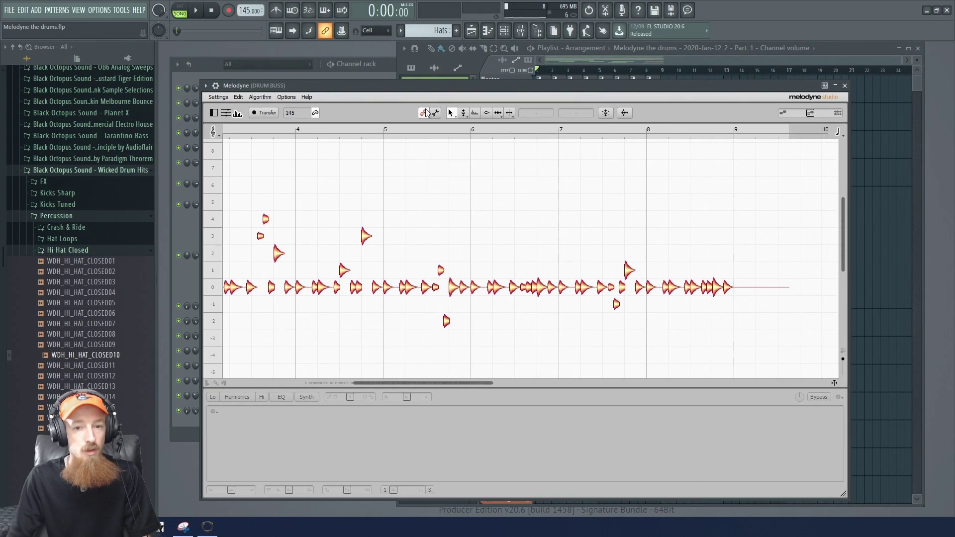
Step: Examine how the drum blobs are pitched and placed across bars 1 to 9, and close Melodyne
{"action": "scroll", "coordinate": [552, 179], "scroll_direction": "down", "scroll_amount": 3}
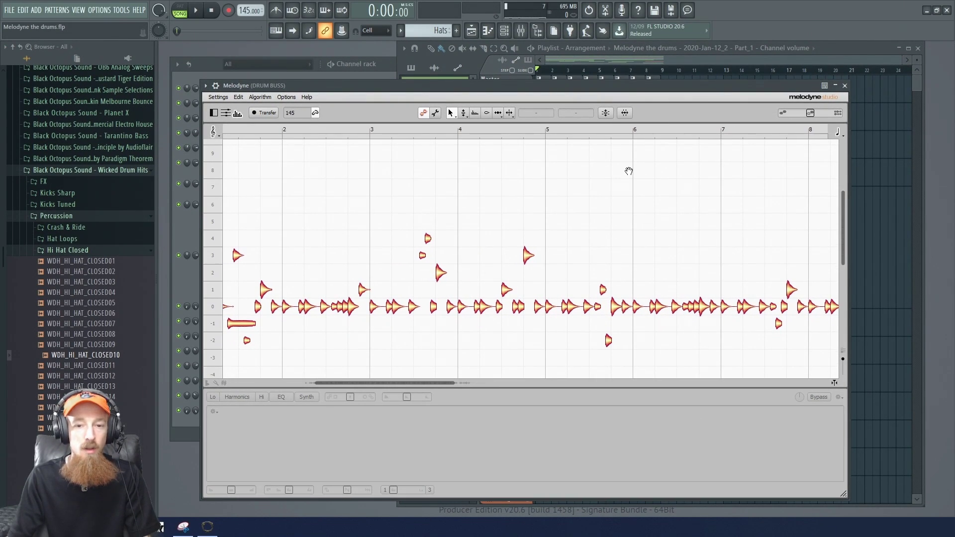
{"action": "scroll", "coordinate": [435, 189], "scroll_direction": "up", "scroll_amount": 3}
{"action": "left_click_drag", "start_coordinate": [499, 173], "coordinate": [476, 180]}
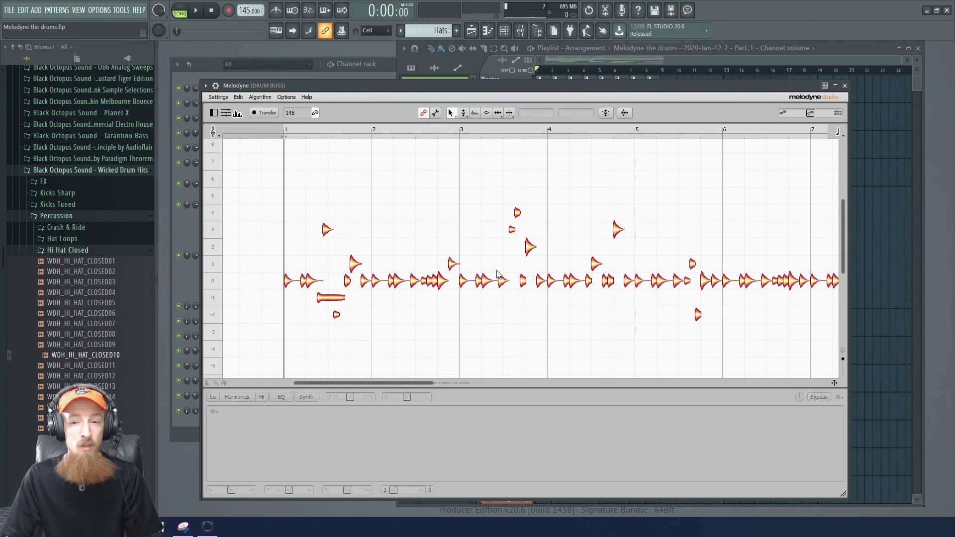
{"action": "left_click_drag", "start_coordinate": [718, 237], "coordinate": [596, 278]}
{"action": "scroll", "coordinate": [463, 220], "scroll_direction": "up", "scroll_amount": 5}
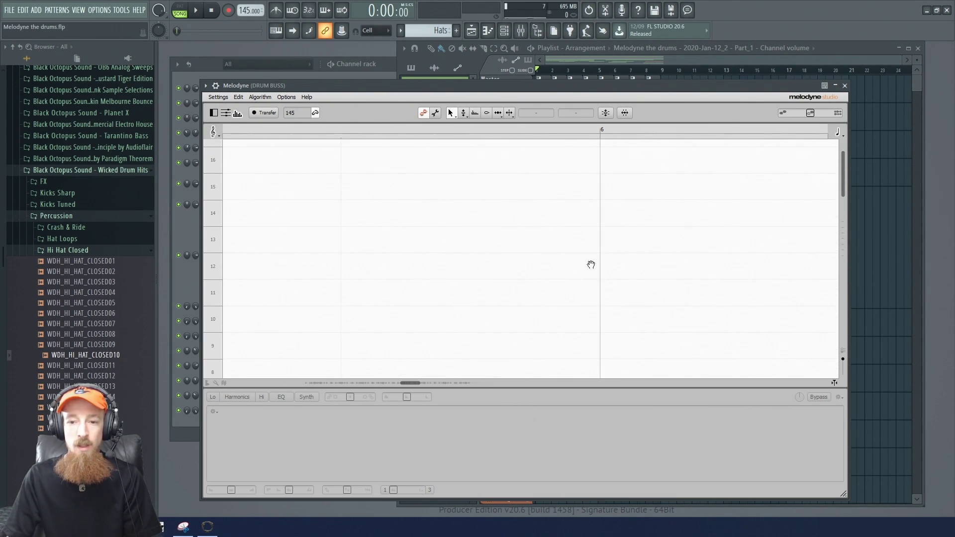
{"action": "scroll", "coordinate": [597, 278], "scroll_direction": "down", "scroll_amount": 5}
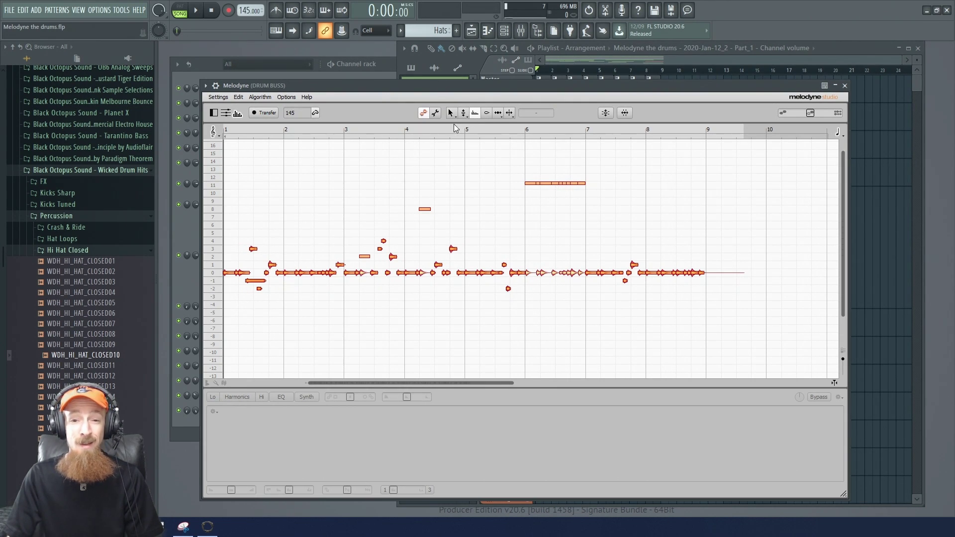
{"action": "left_click_drag", "start_coordinate": [244, 206], "coordinate": [371, 259]}
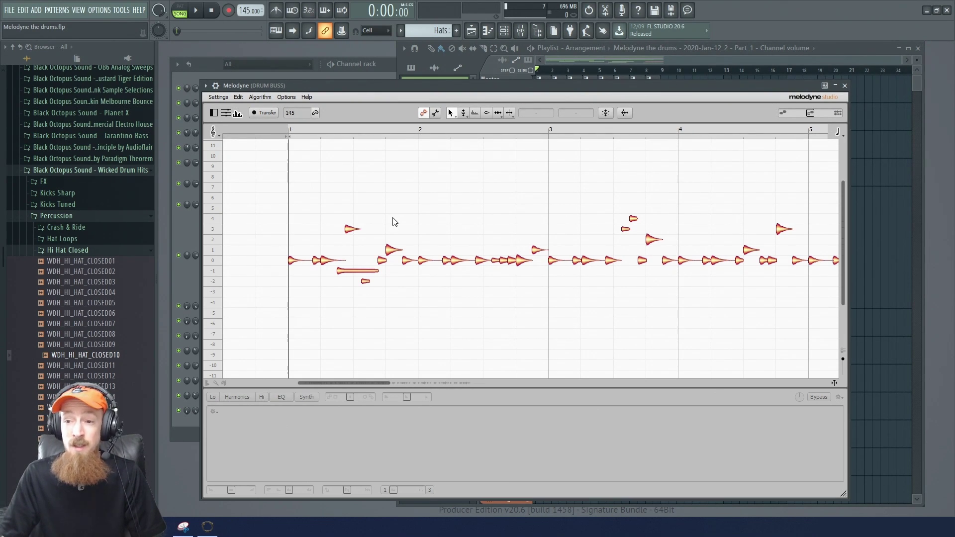
{"action": "left_click", "coordinate": [846, 87]}
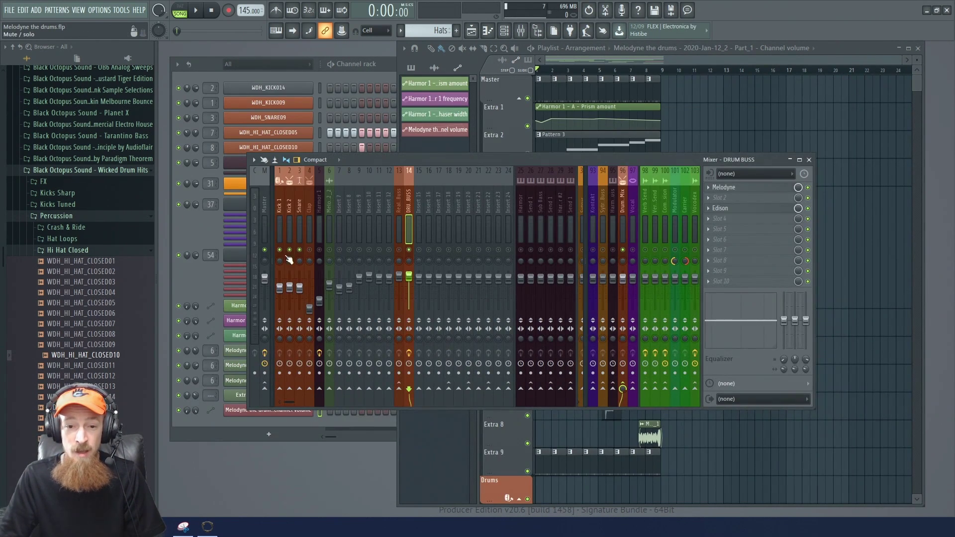
Step: Switch playback to the Real Drum Buss track, audition the original drums, and save the project
{"action": "left_click", "coordinate": [399, 253]}
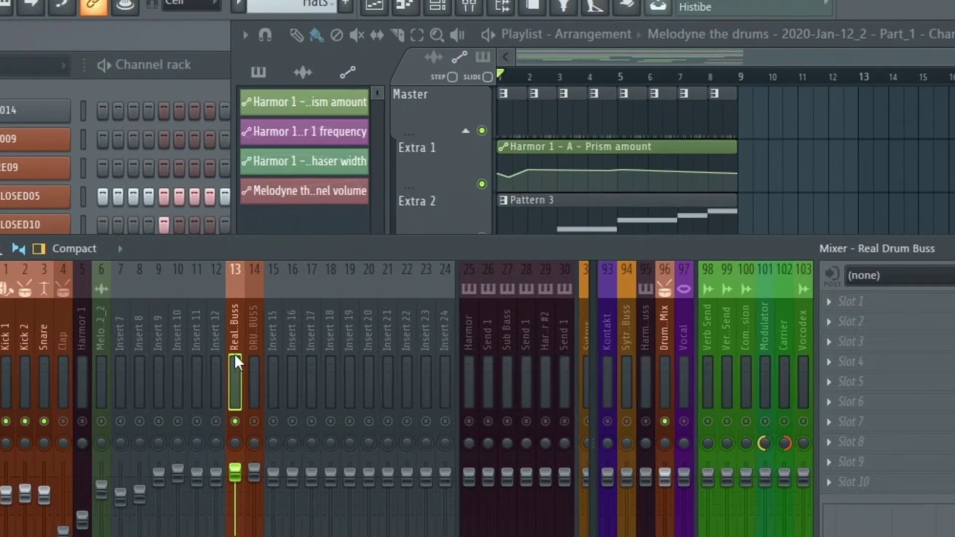
{"action": "key", "text": "space"}
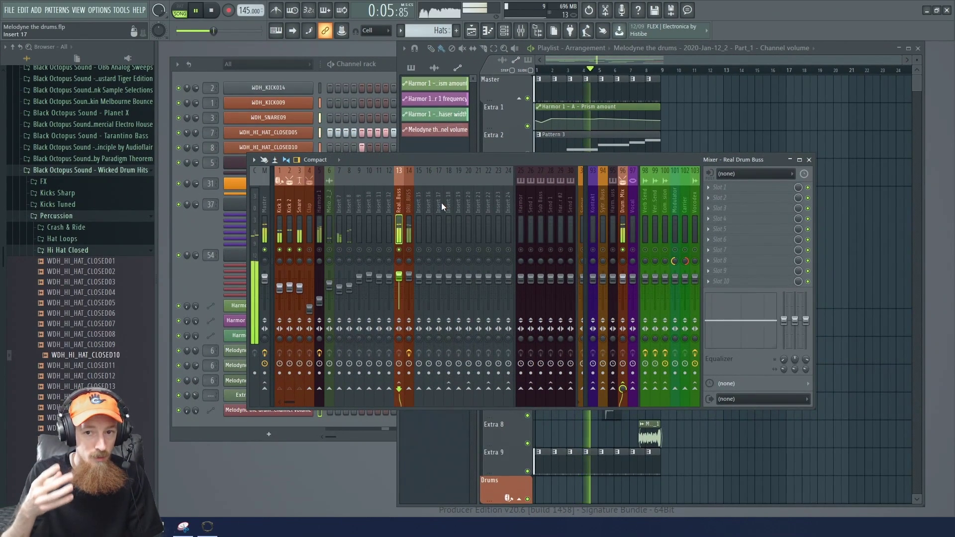
{"action": "key", "text": "space"}
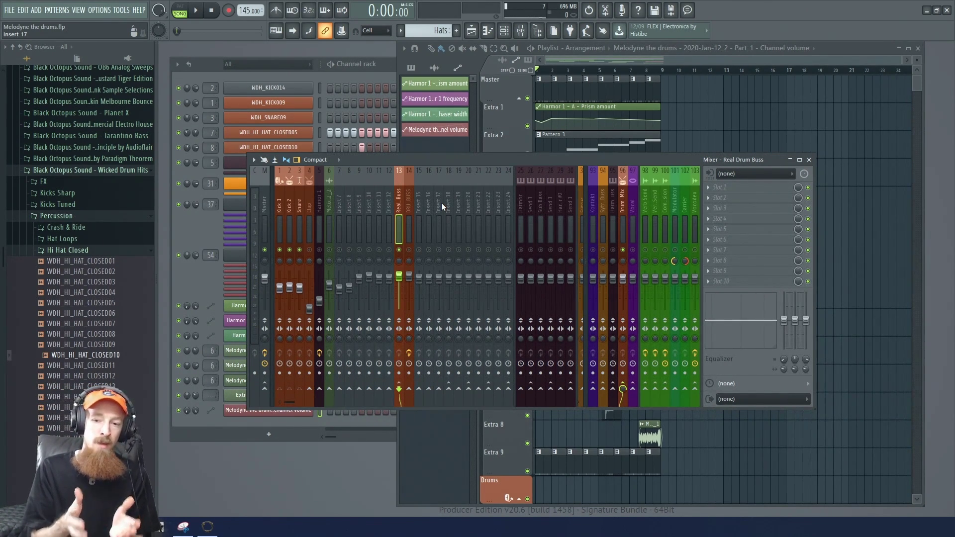
{"action": "key", "text": "ctrl+s"}
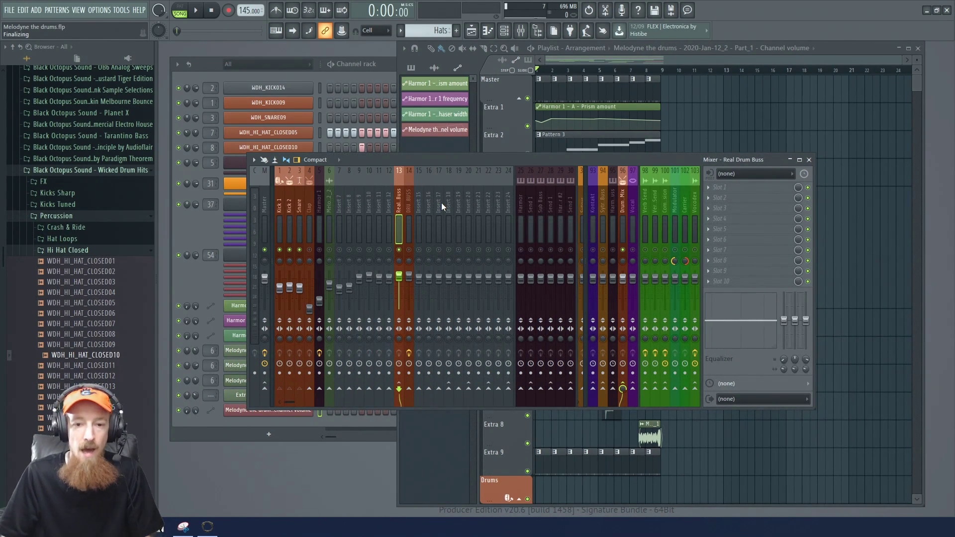
Step: Reopen Melodyne on DRUM BUSS and step through the bar 1 blobs from pitch 3 to the one at pitch 1
{"action": "left_click", "coordinate": [411, 227]}
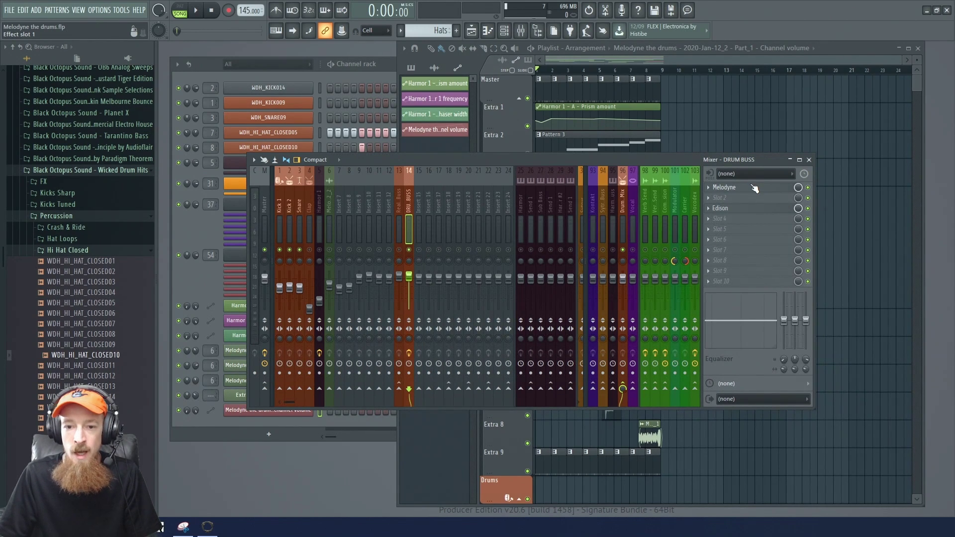
{"action": "left_click", "coordinate": [731, 187]}
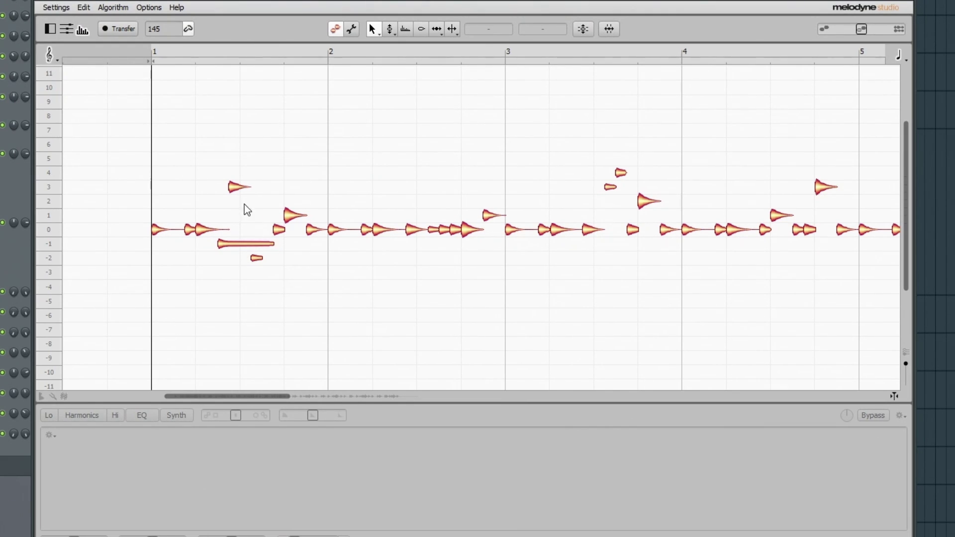
{"action": "left_click", "coordinate": [237, 187]}
{"action": "key", "text": "Right"}
{"action": "key", "text": "Right"}
{"action": "key", "text": "Right"}
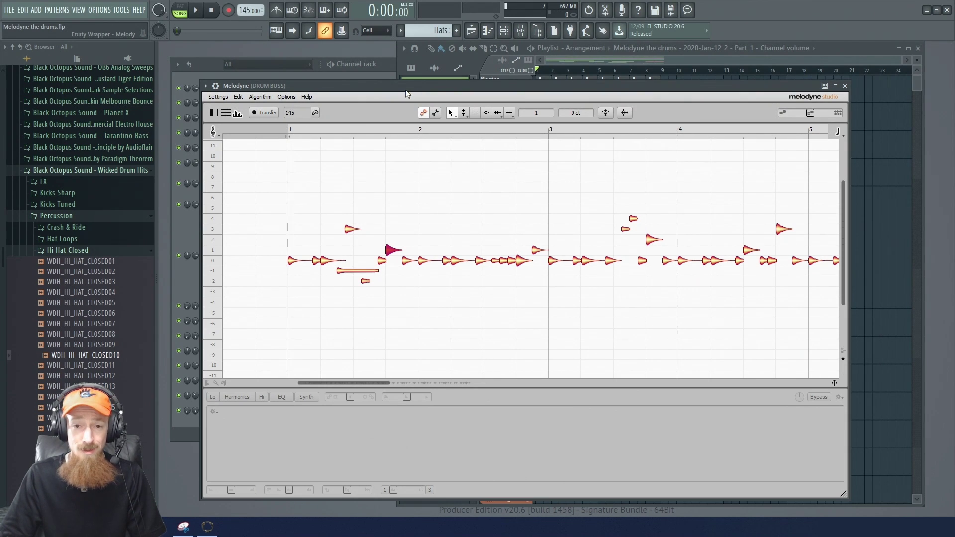
Step: Move the Melodyne window slightly higher and audition the opening of the edited drum loop twice
{"action": "left_click_drag", "start_coordinate": [408, 94], "coordinate": [408, 89]}
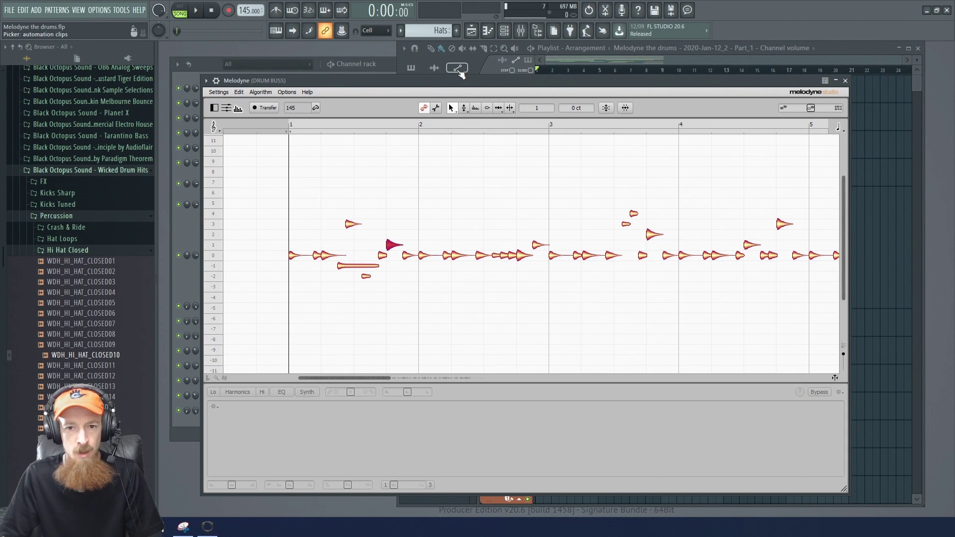
{"action": "left_click_drag", "start_coordinate": [452, 80], "coordinate": [451, 74]}
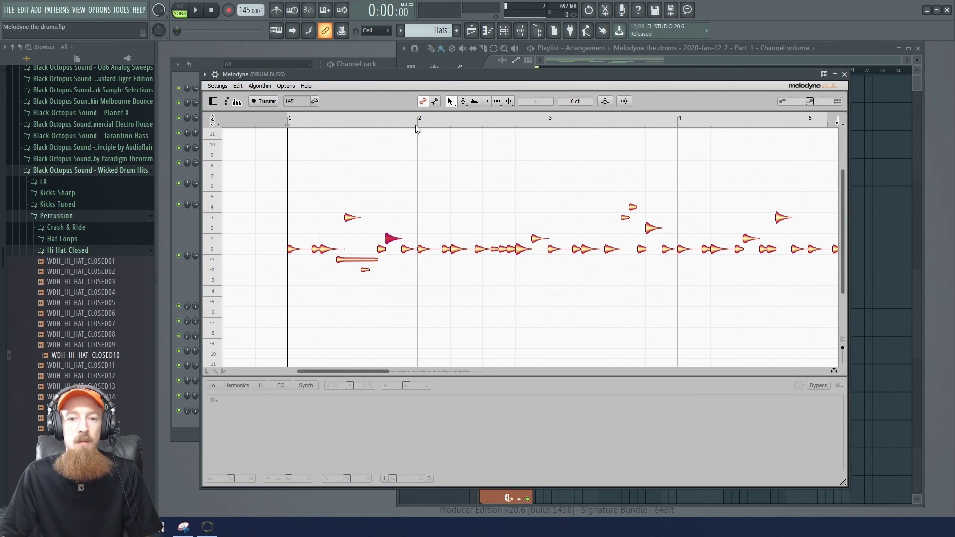
{"action": "key", "text": "space"}
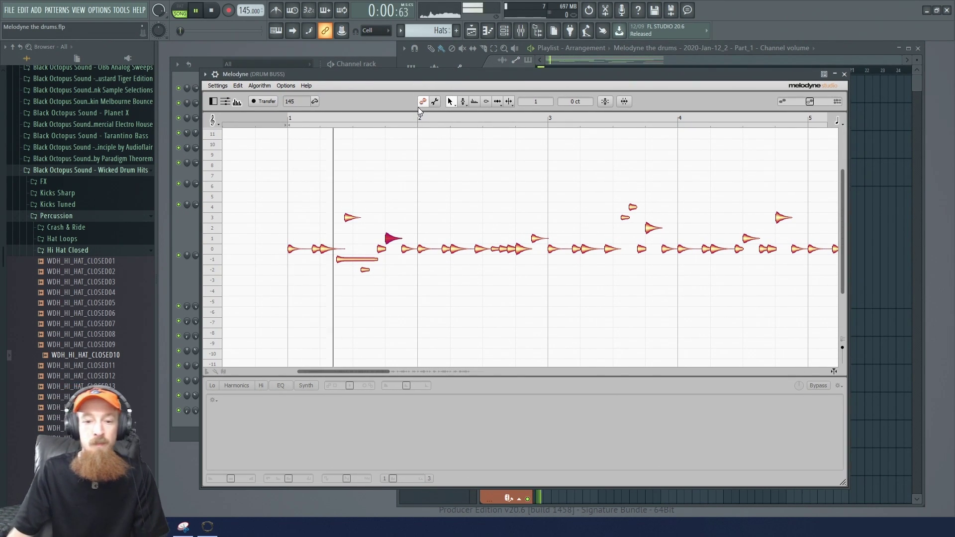
{"action": "key", "text": "space"}
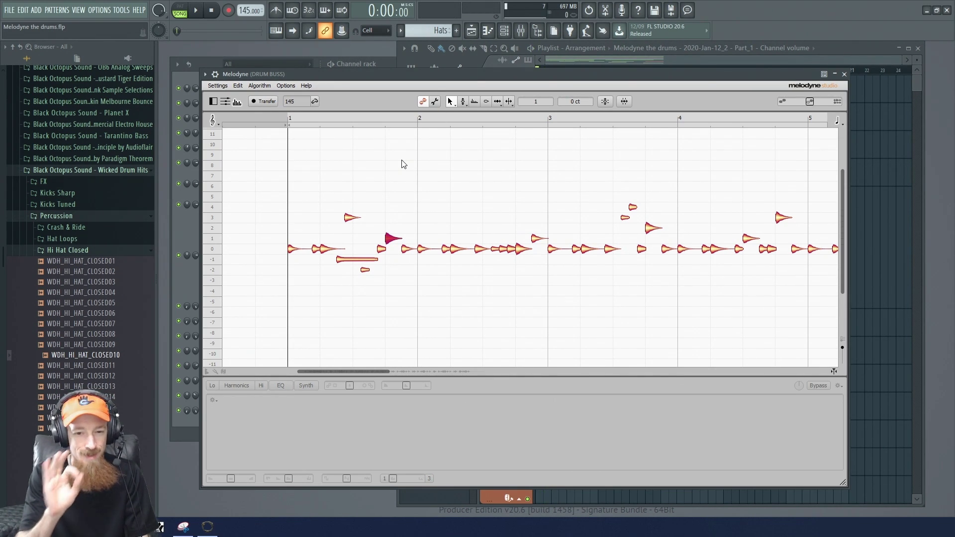
{"action": "key", "text": "space"}
{"action": "key", "text": "space"}
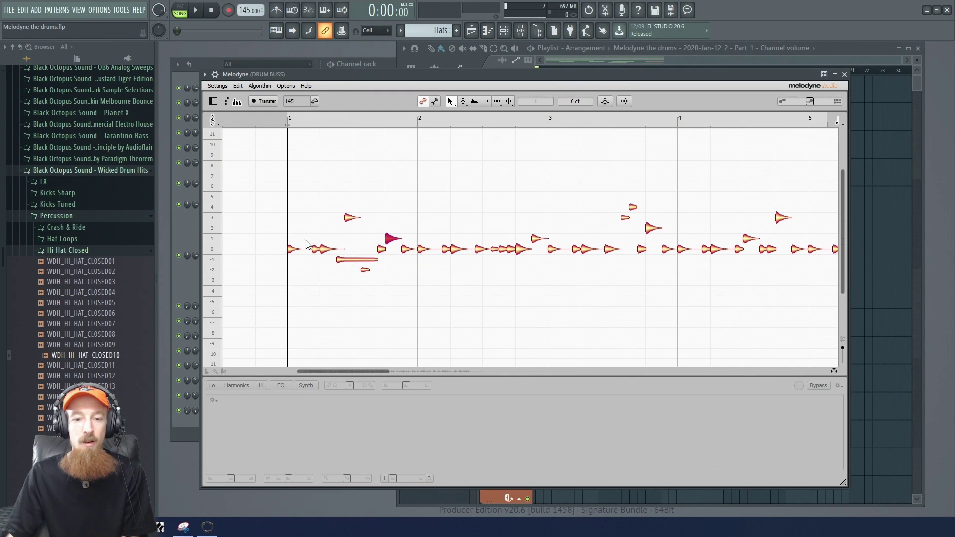
Step: Select the long stretched blob at pitch -1 in bar 1 and replay the loop to hear it
{"action": "left_click", "coordinate": [343, 258]}
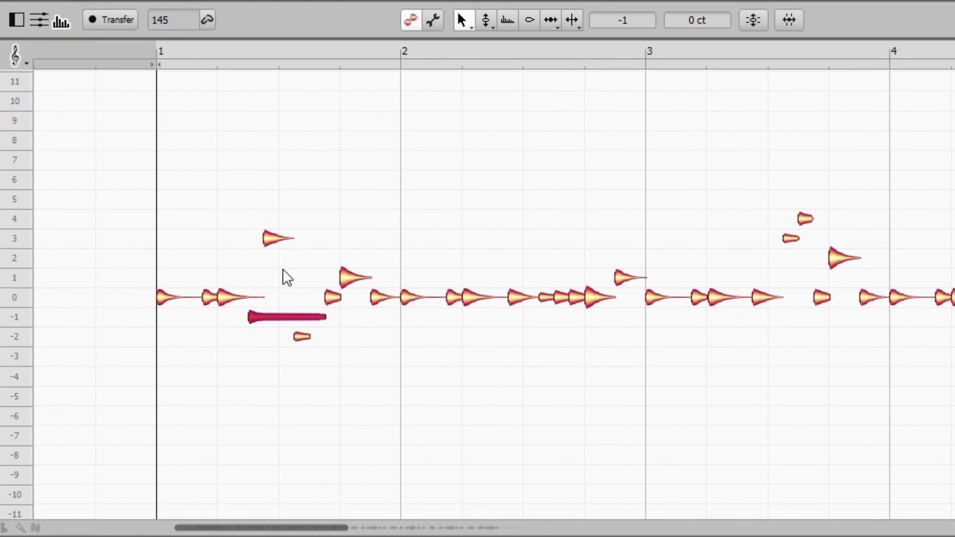
{"action": "mouse_move", "coordinate": [280, 314]}
{"action": "left_mouse_down"}
{"action": "mouse_move", "coordinate": [217, 313]}
{"action": "mouse_move", "coordinate": [525, 314]}
{"action": "mouse_move", "coordinate": [263, 312]}
{"action": "left_mouse_up"}
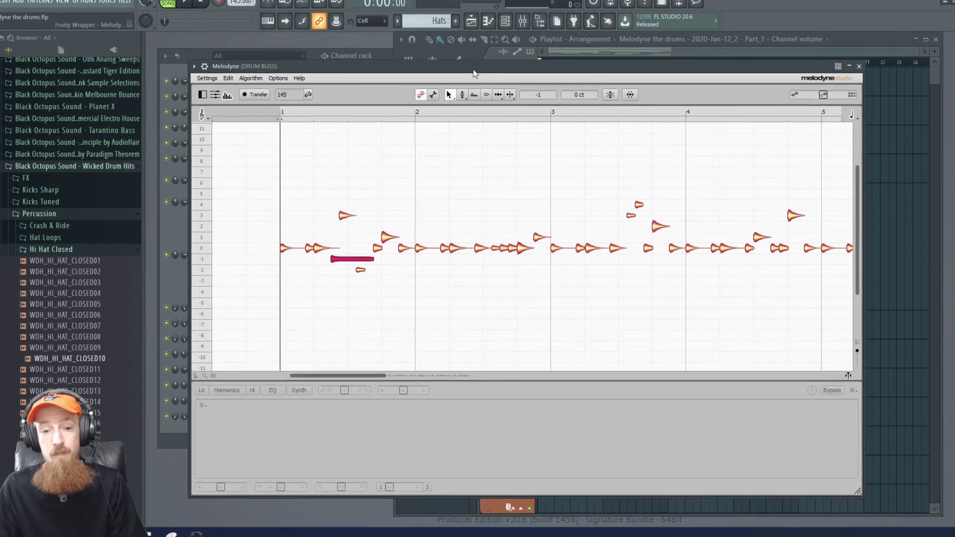
{"action": "key", "text": "space"}
{"action": "key", "text": "space"}
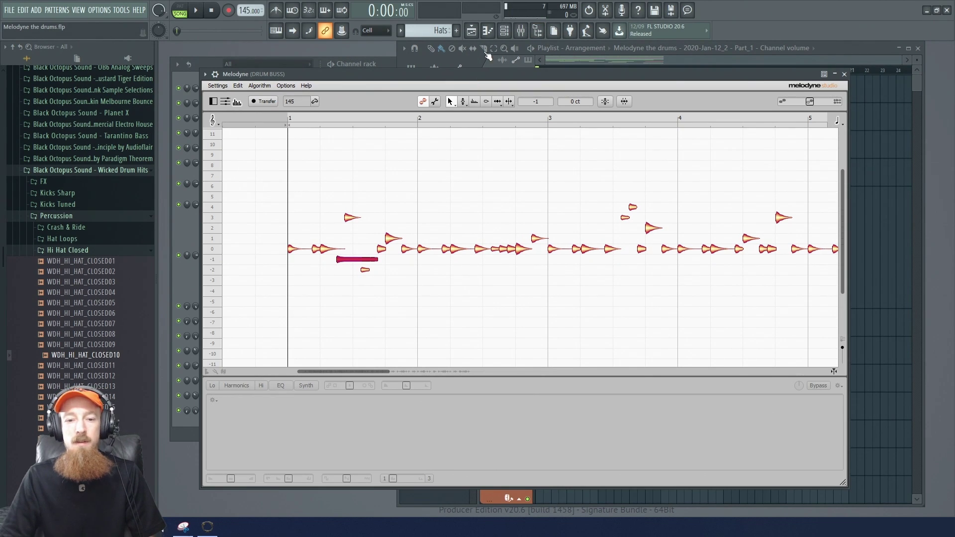
Step: Audition the edited drums from bar 2 and bar 3, selecting the two blobs at pitches 0 and 2 late in bar 3
{"action": "scroll", "coordinate": [398, 186], "scroll_direction": "right", "scroll_amount": 1}
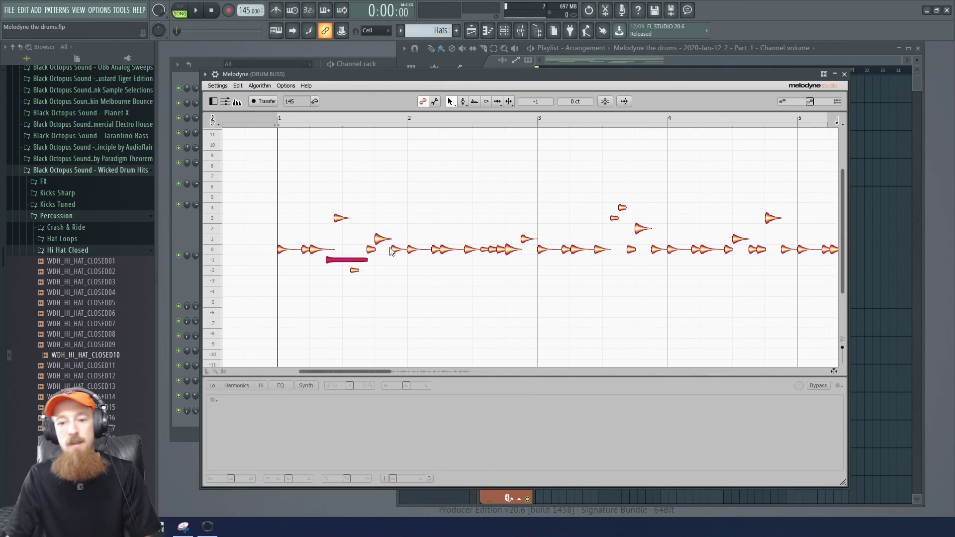
{"action": "left_click_drag", "start_coordinate": [524, 187], "coordinate": [432, 192]}
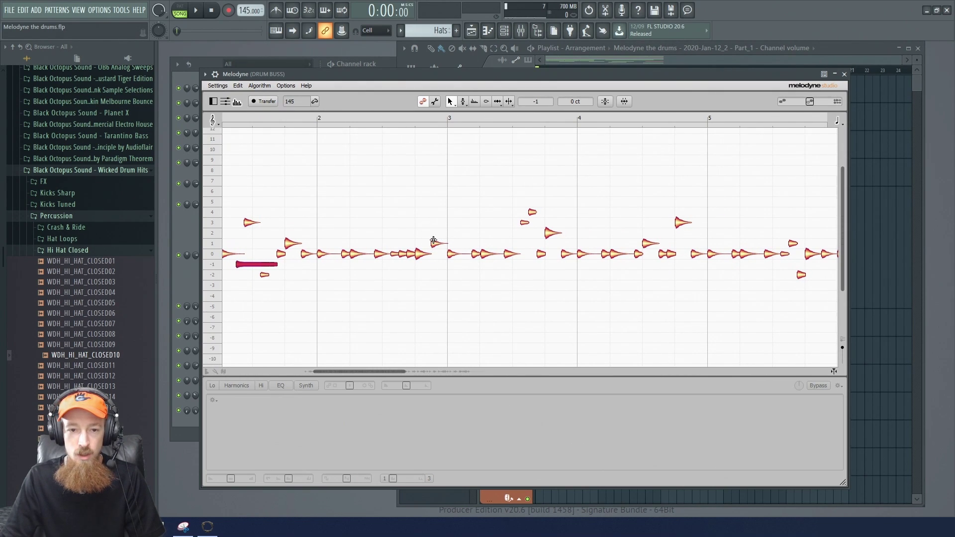
{"action": "left_click", "coordinate": [318, 123]}
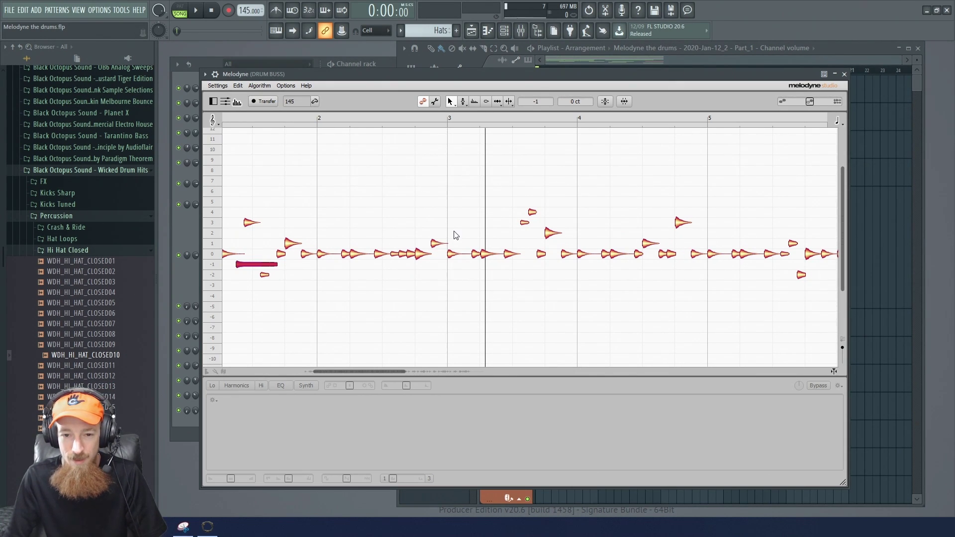
{"action": "left_click_drag", "start_coordinate": [522, 234], "coordinate": [552, 242]}
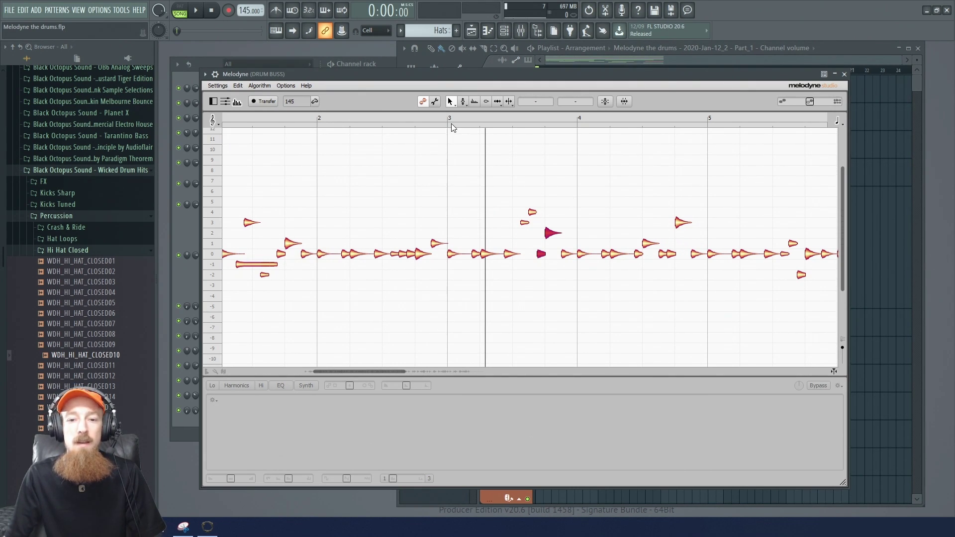
{"action": "left_click", "coordinate": [451, 149]}
{"action": "key", "text": "space"}
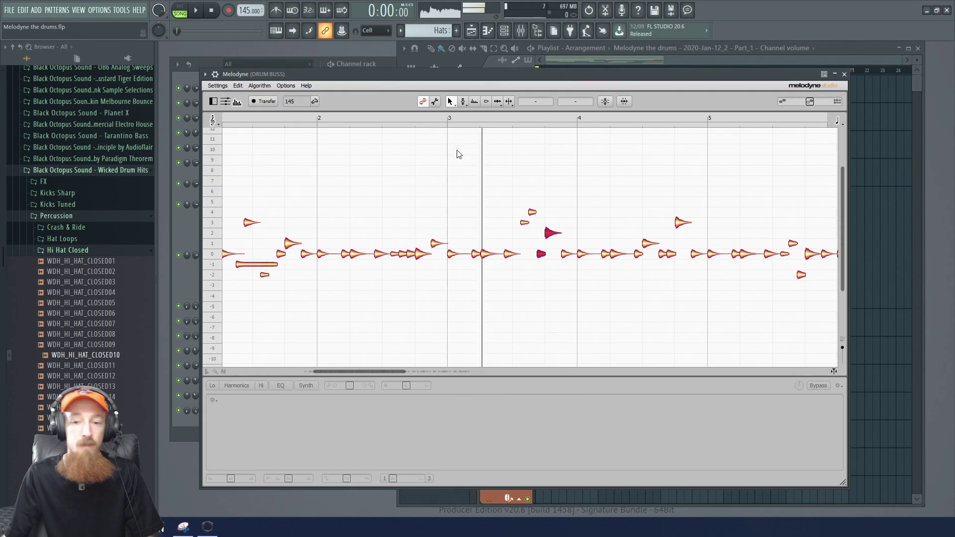
Step: Play the edited drums through bar 3 into bar 4, clear the blob selection, and look over the following bars
{"action": "key", "text": "space"}
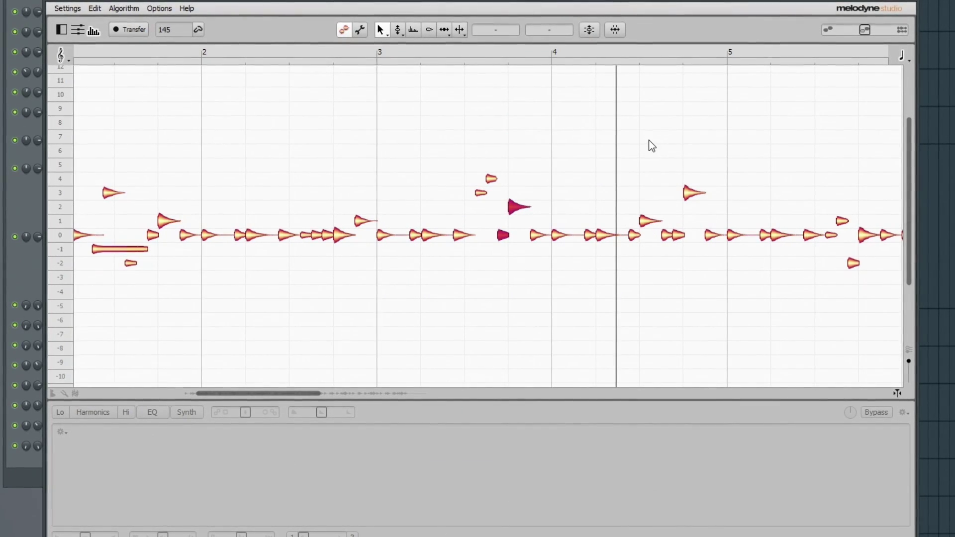
{"action": "left_click_drag", "start_coordinate": [699, 155], "coordinate": [607, 148]}
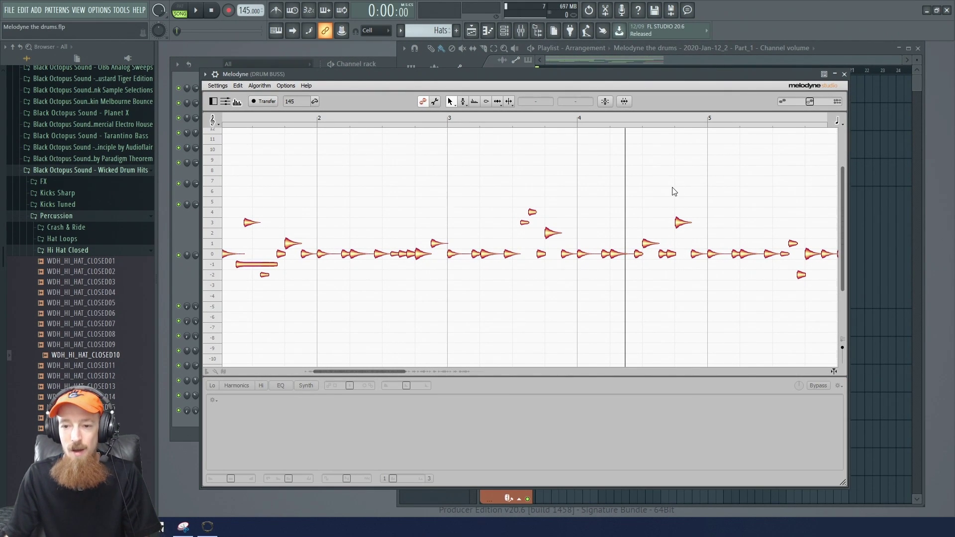
{"action": "scroll", "coordinate": [547, 194], "scroll_direction": "right", "scroll_amount": 5}
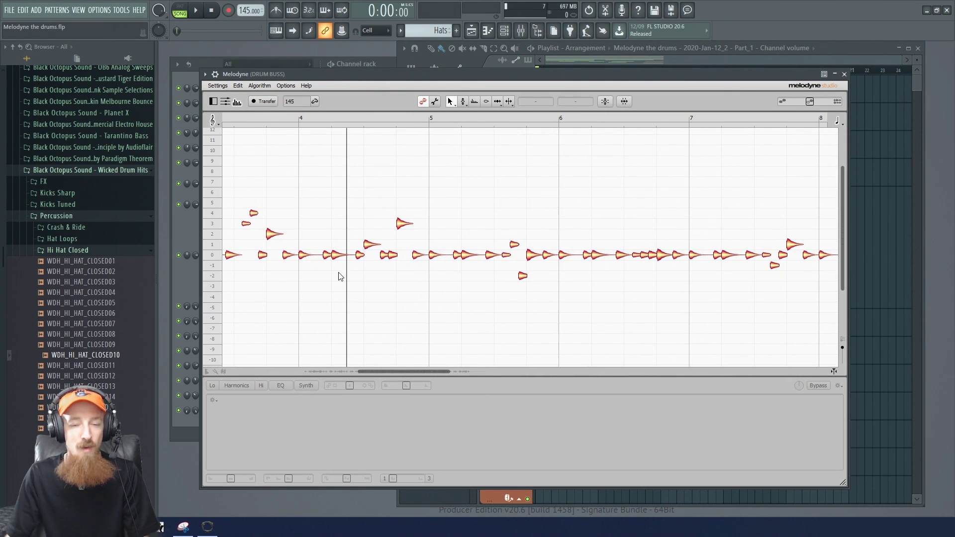
{"action": "scroll", "coordinate": [382, 171], "scroll_direction": "left", "scroll_amount": 3}
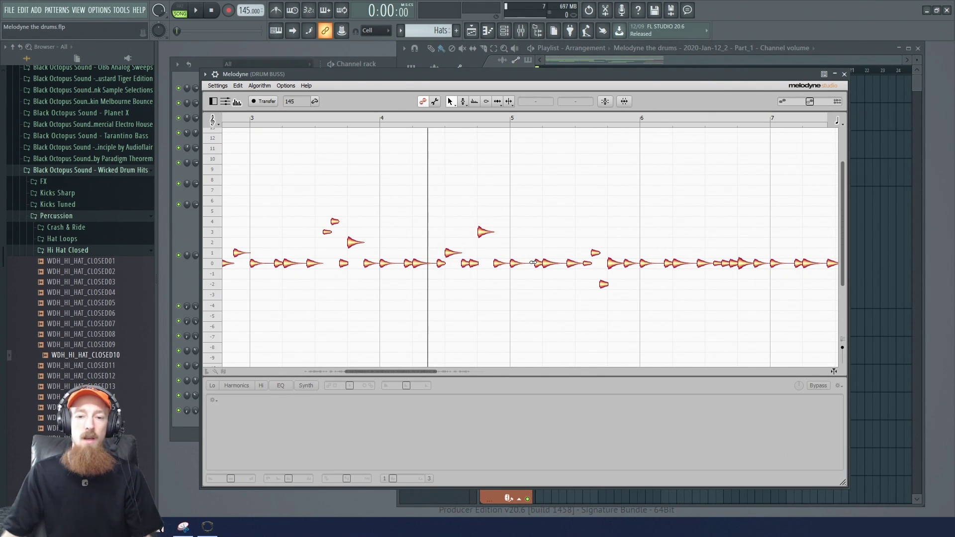
Step: Audition the drums from bar 4 into bar 5 and look over the edited blobs from bar 1 to the loop's end
{"action": "left_click_drag", "start_coordinate": [373, 199], "coordinate": [483, 206]}
{"action": "scroll", "coordinate": [490, 204], "scroll_direction": "down", "scroll_amount": 2}
{"action": "scroll", "coordinate": [408, 215], "scroll_direction": "down", "scroll_amount": 3}
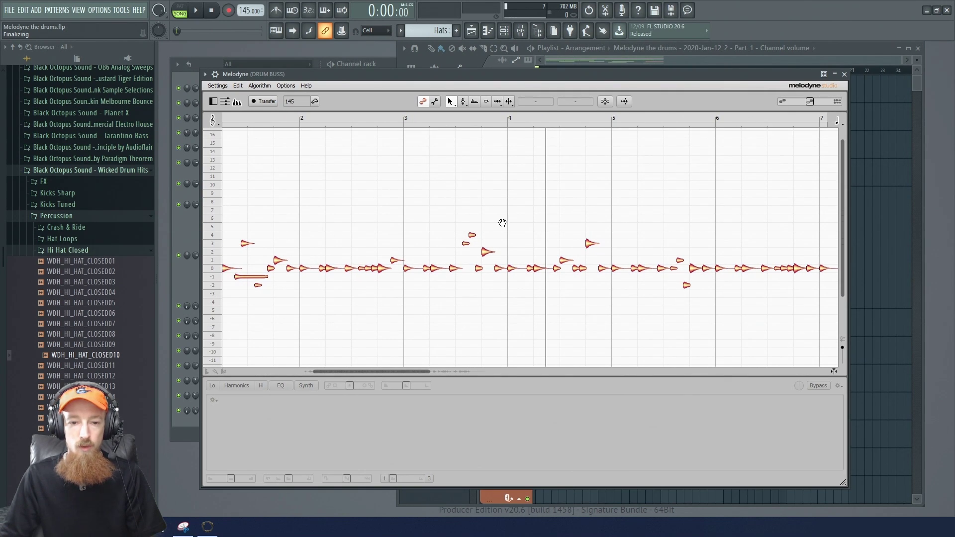
{"action": "left_click_drag", "start_coordinate": [303, 206], "coordinate": [372, 207]}
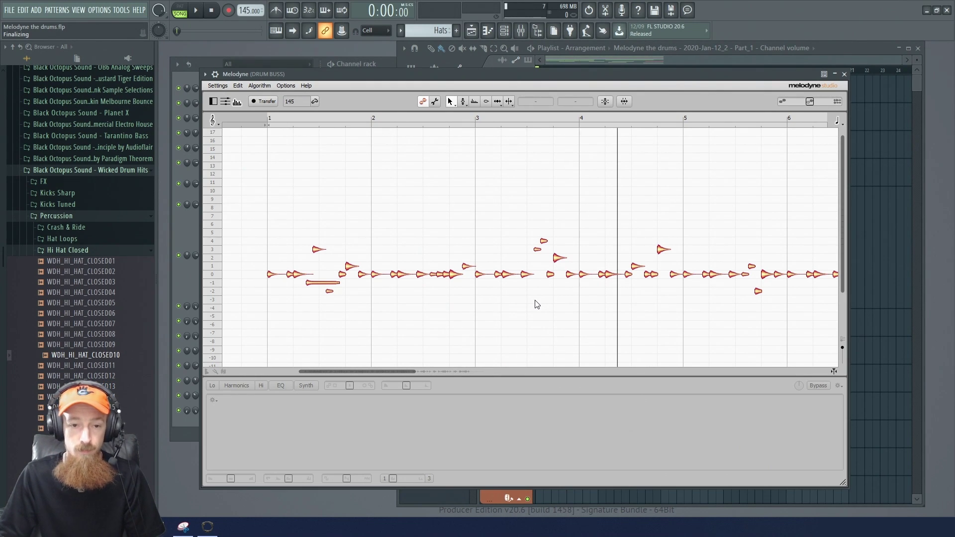
{"action": "key", "text": "space"}
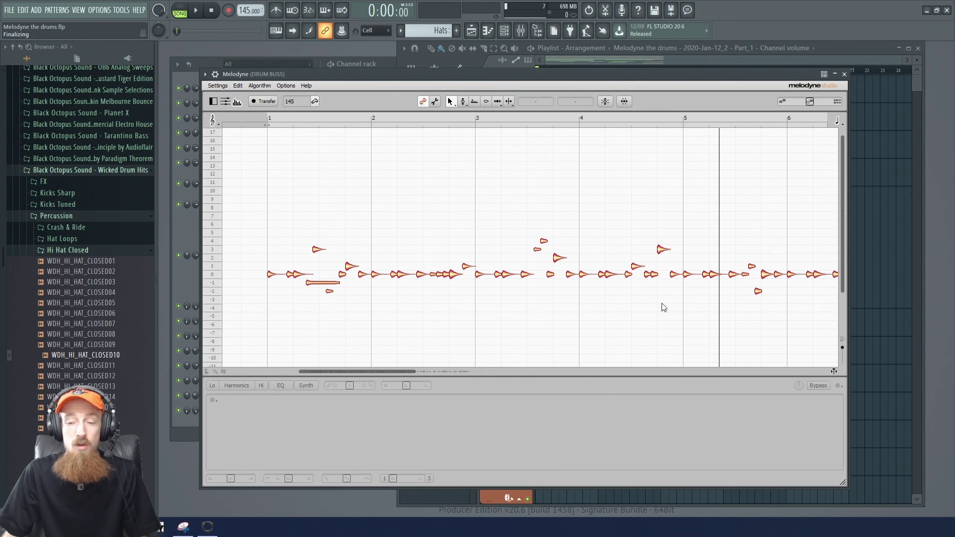
{"action": "scroll", "coordinate": [754, 179], "scroll_direction": "right", "scroll_amount": 5}
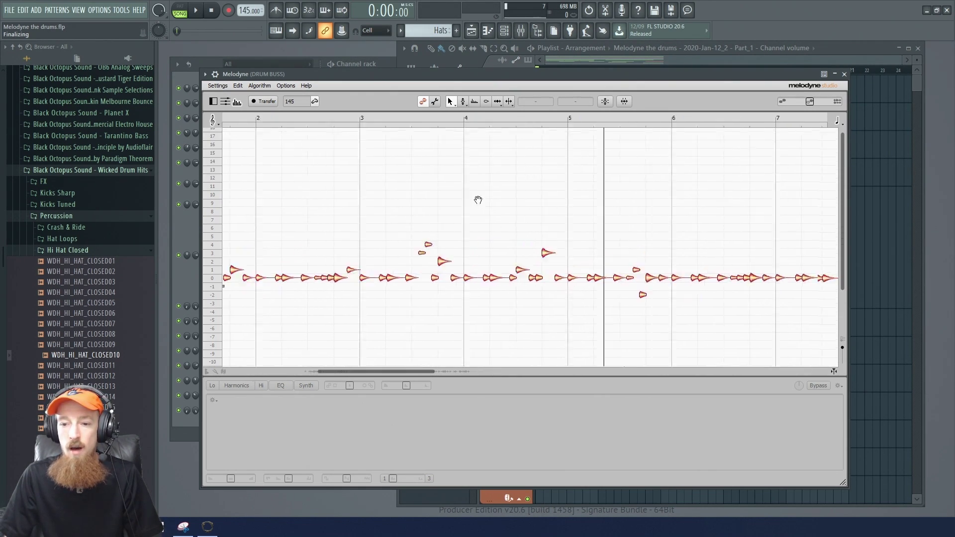
{"action": "left_click_drag", "start_coordinate": [679, 195], "coordinate": [478, 211]}
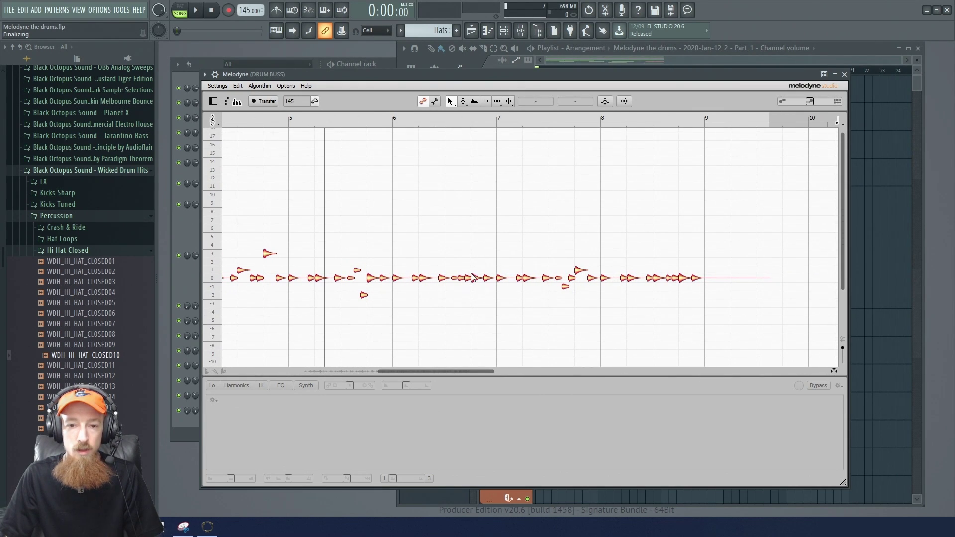
{"action": "scroll", "coordinate": [461, 114], "scroll_direction": "left", "scroll_amount": 5}
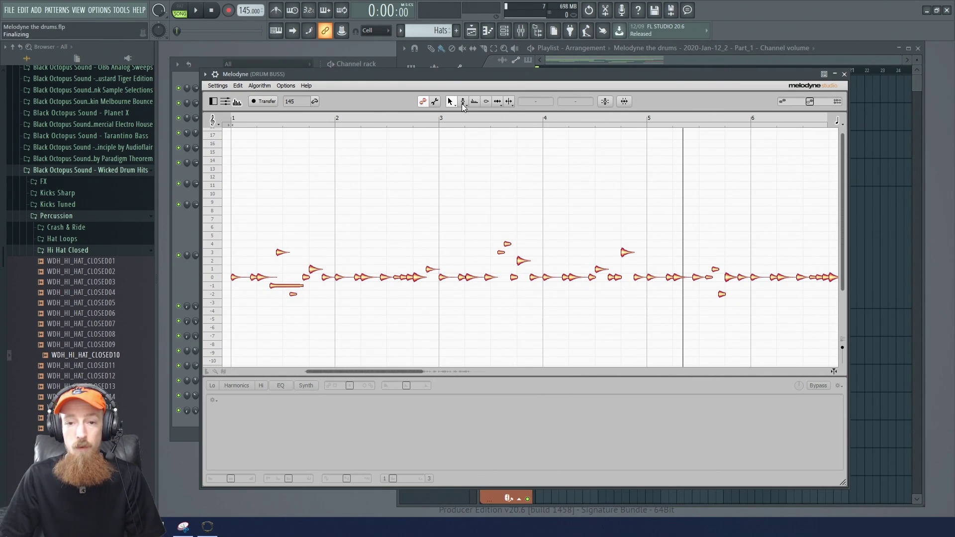
Step: Switch to the Formant tool and examine the formant shifts on the hits in bars 3, 4 and 6
{"action": "left_click", "coordinate": [475, 101]}
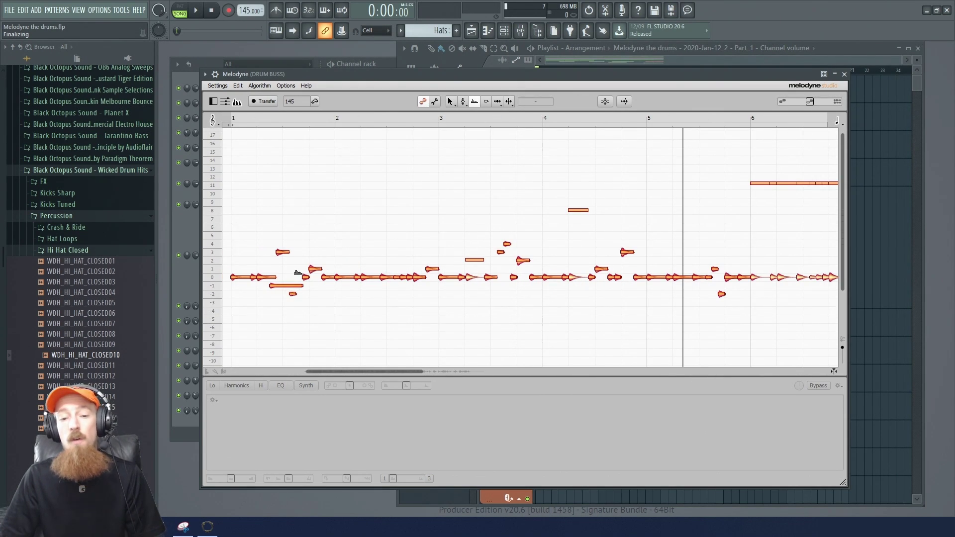
{"action": "scroll", "coordinate": [475, 236], "scroll_direction": "down", "scroll_amount": 2}
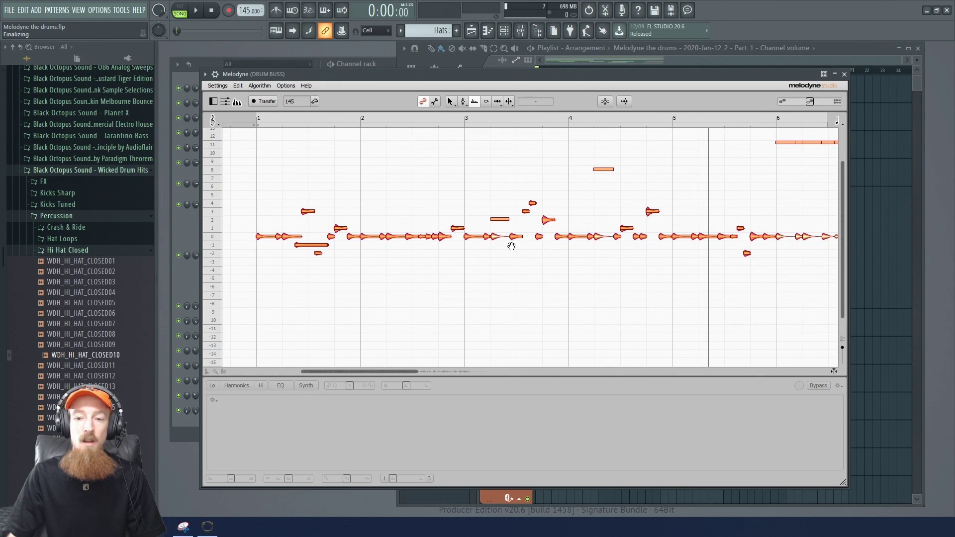
{"action": "scroll", "coordinate": [613, 178], "scroll_direction": "right", "scroll_amount": 1}
{"action": "left_click_drag", "start_coordinate": [613, 178], "coordinate": [458, 222]}
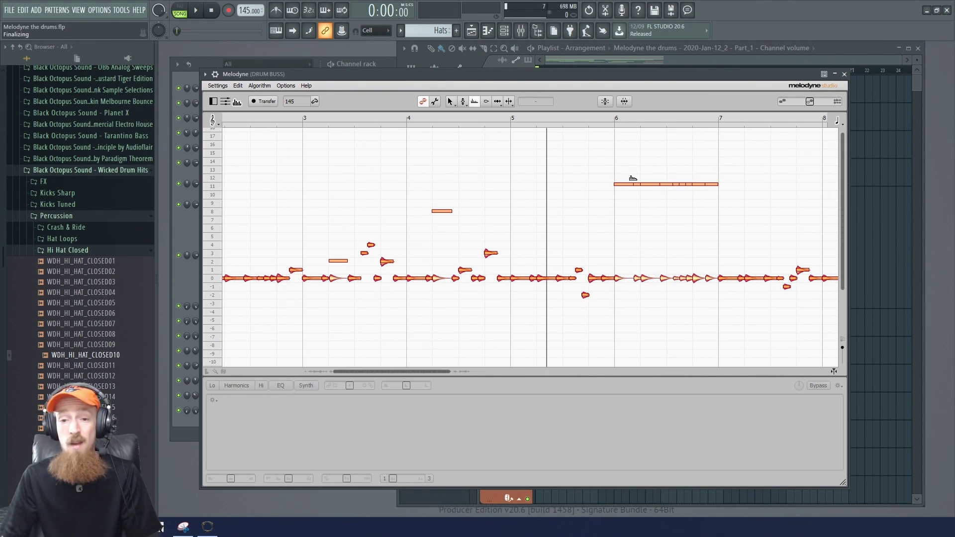
Step: Audition the formant-shifted drums from bar 5 through bar 6 into bar 7, and review the formant edits in the earlier bars
{"action": "key", "text": "space"}
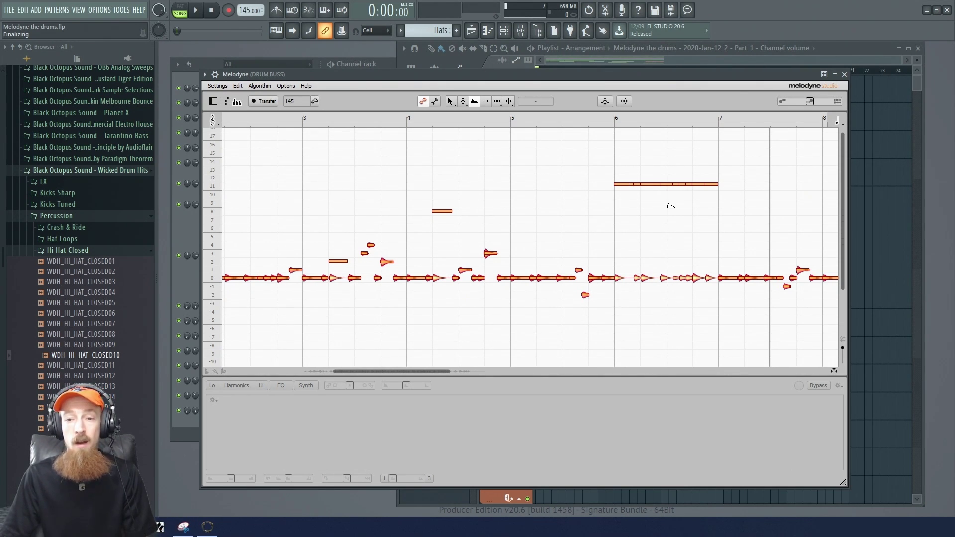
{"action": "left_click_drag", "start_coordinate": [533, 208], "coordinate": [752, 330]}
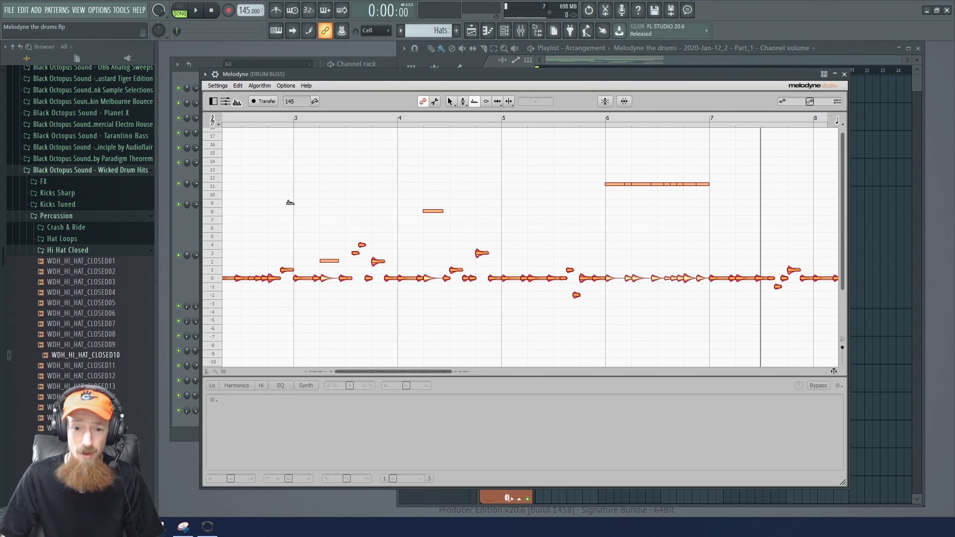
{"action": "scroll", "coordinate": [374, 202], "scroll_direction": "left", "scroll_amount": 4}
{"action": "scroll", "coordinate": [441, 202], "scroll_direction": "left", "scroll_amount": 3}
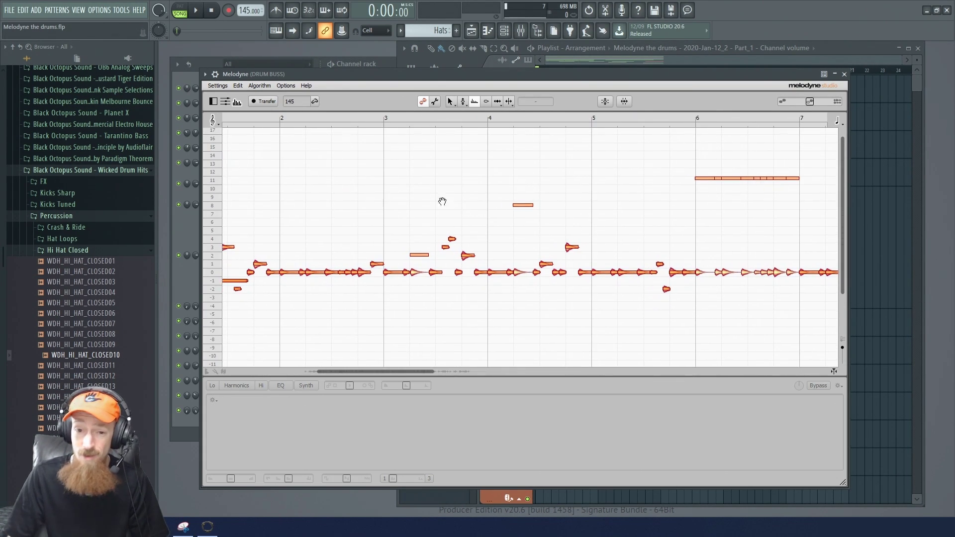